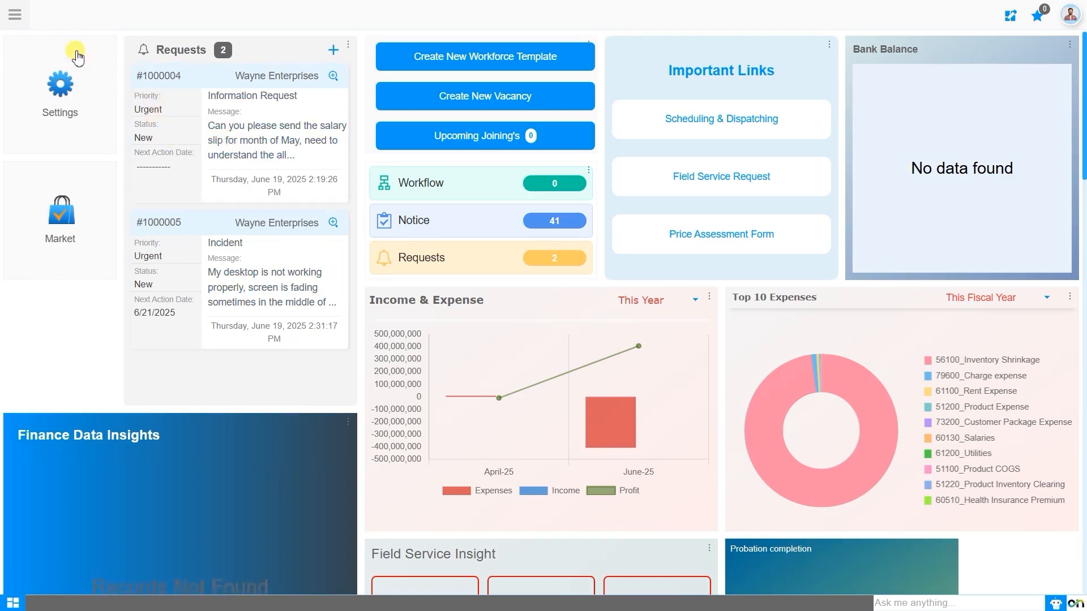
- Open the main application menu listing the management modules
{"action": "left_click", "coordinate": [13, 17]}
{"action": "type", "text": "Asset"}
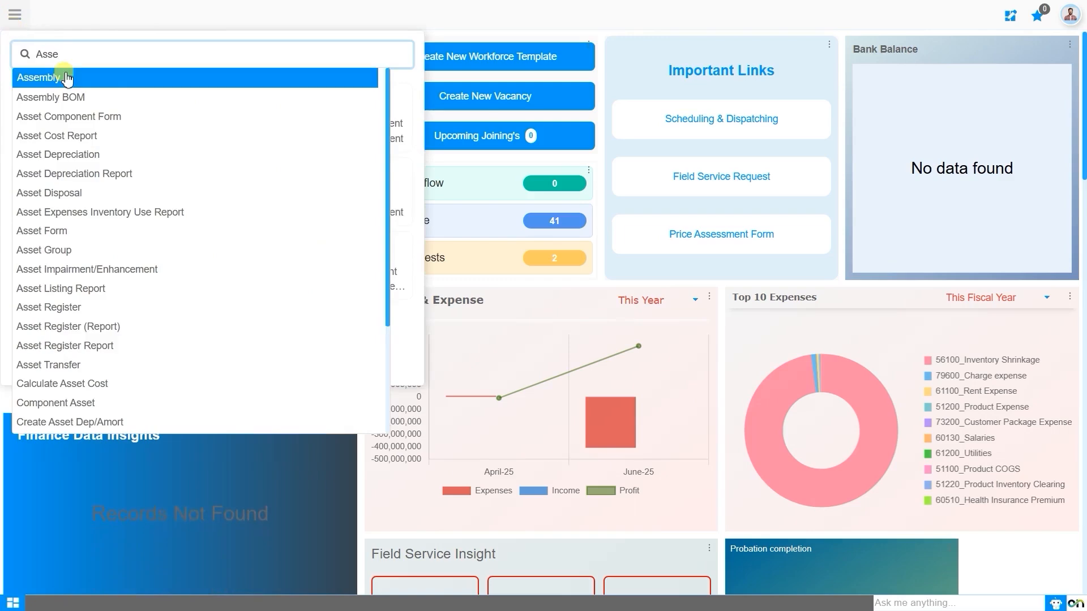
{"action": "key", "text": "BackSpace"}
{"action": "key", "text": "BackSpace"}
{"action": "key", "text": "BackSpace"}
{"action": "key", "text": "BackSpace"}
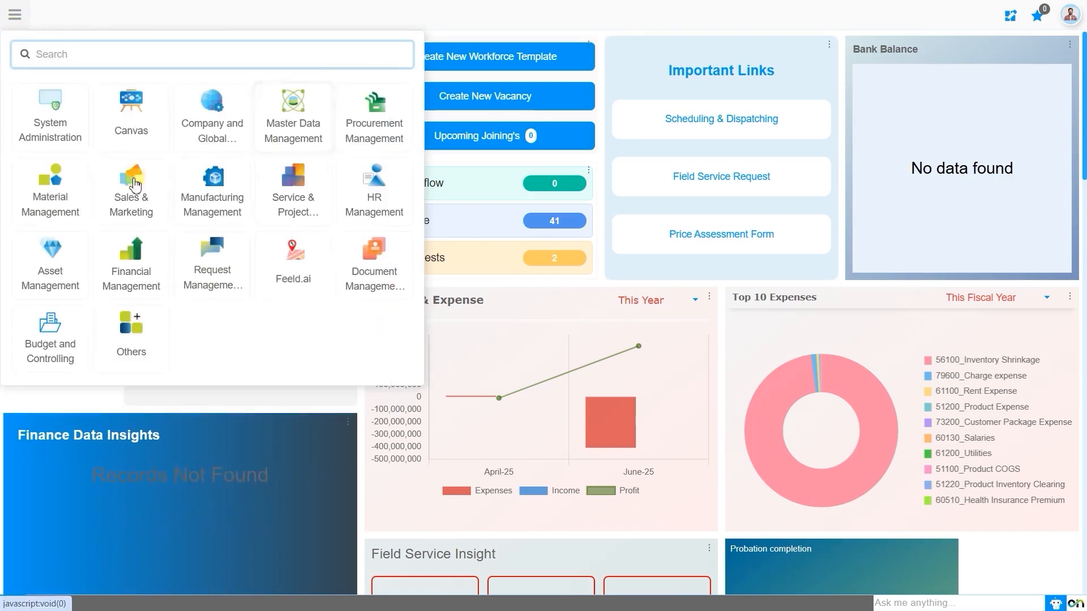
- Open the Assembly window from Material Management's storage operations and start a new record
{"action": "left_click", "coordinate": [67, 207]}
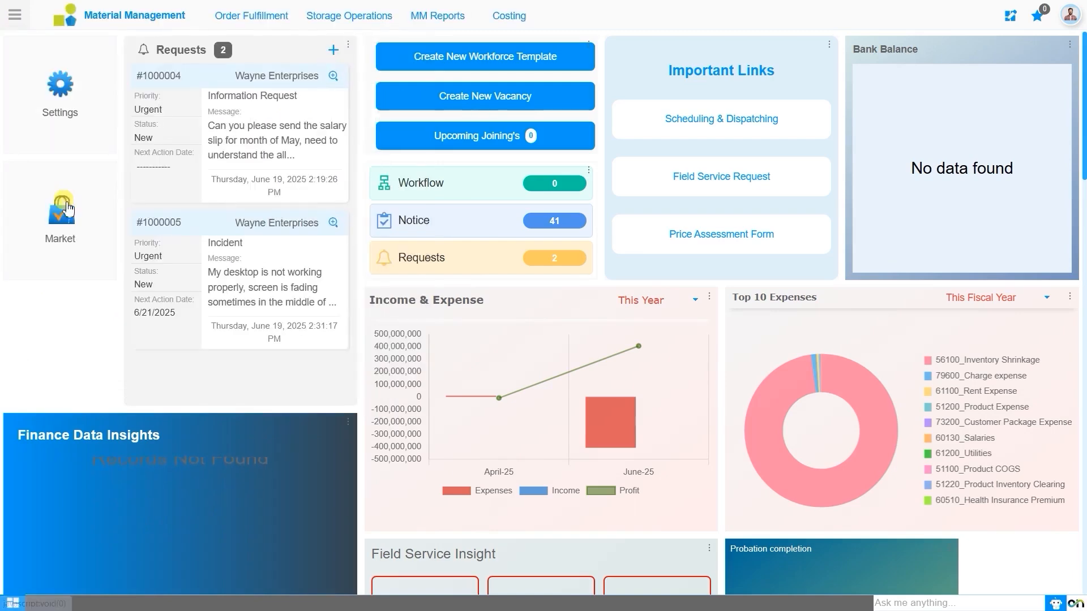
{"action": "mouse_move", "coordinate": [345, 28]}
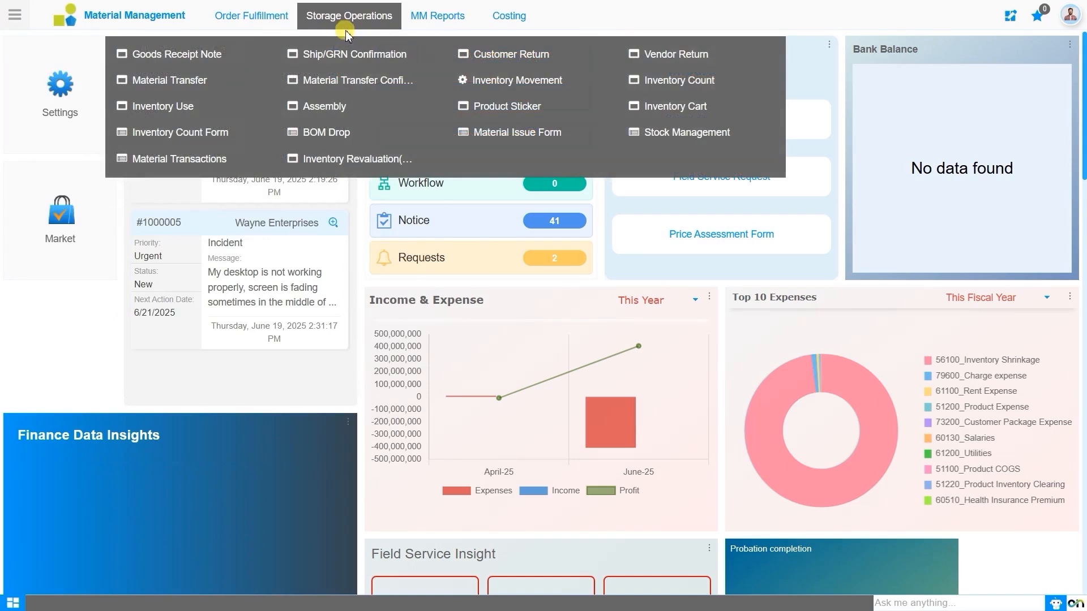
{"action": "left_click", "coordinate": [322, 107]}
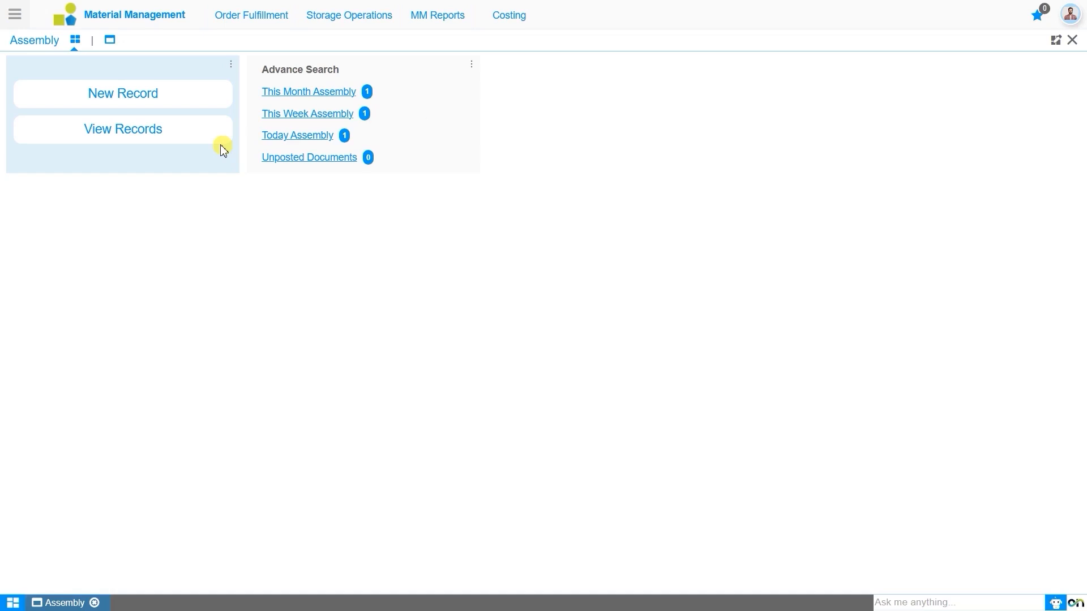
{"action": "left_click", "coordinate": [143, 97]}
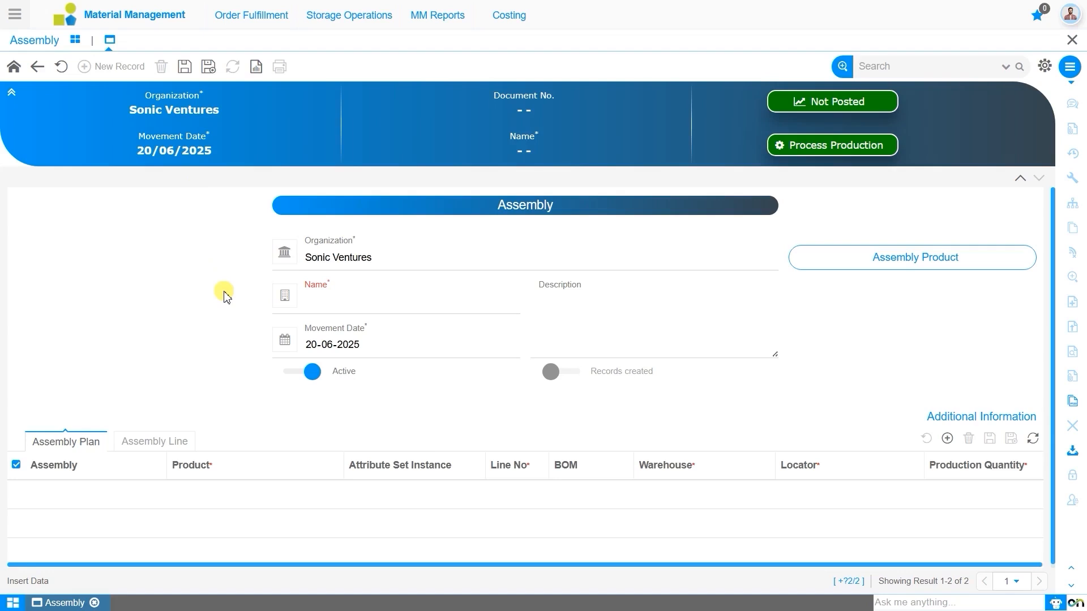
- Name the new assembly record "Disaasembly of Desktop" and save it
{"action": "left_click", "coordinate": [292, 295]}
{"action": "left_click", "coordinate": [415, 261]}
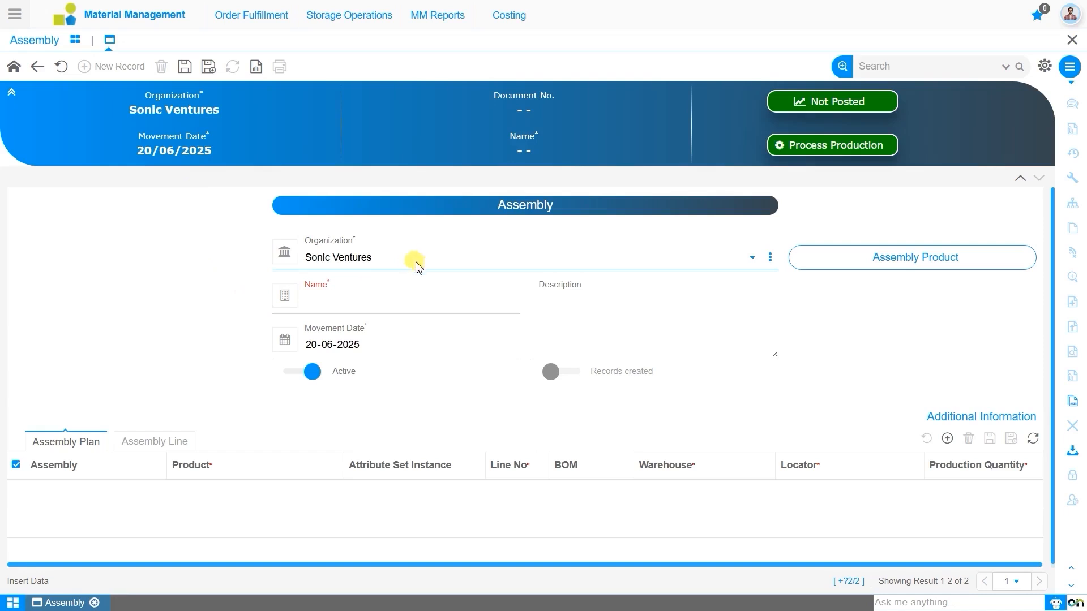
{"action": "left_click", "coordinate": [424, 295]}
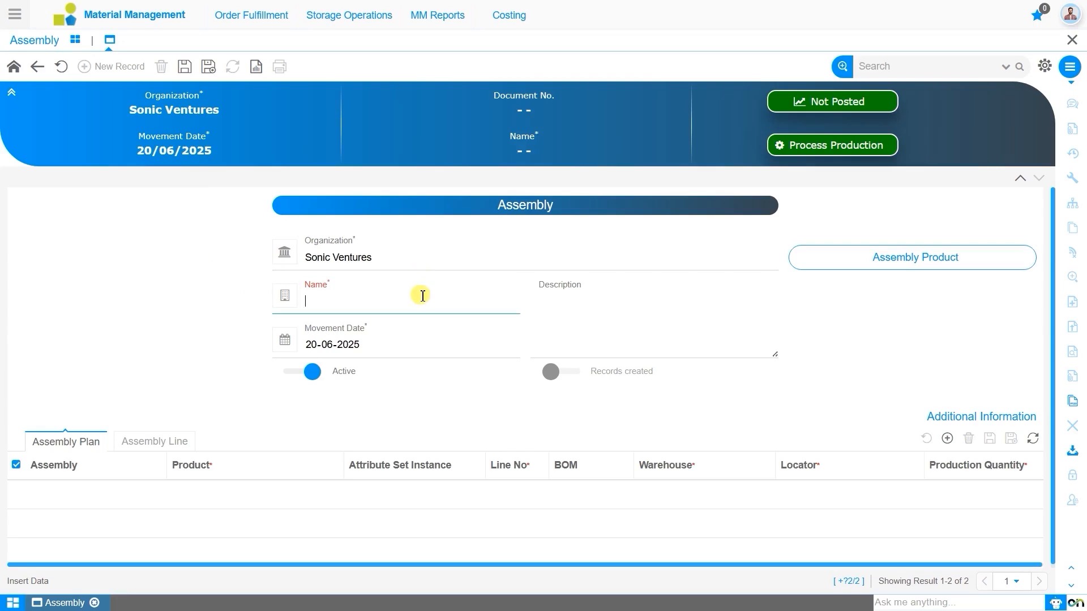
{"action": "type", "text": "Disaasembly of Desktop"}
{"action": "left_click", "coordinate": [557, 306]}
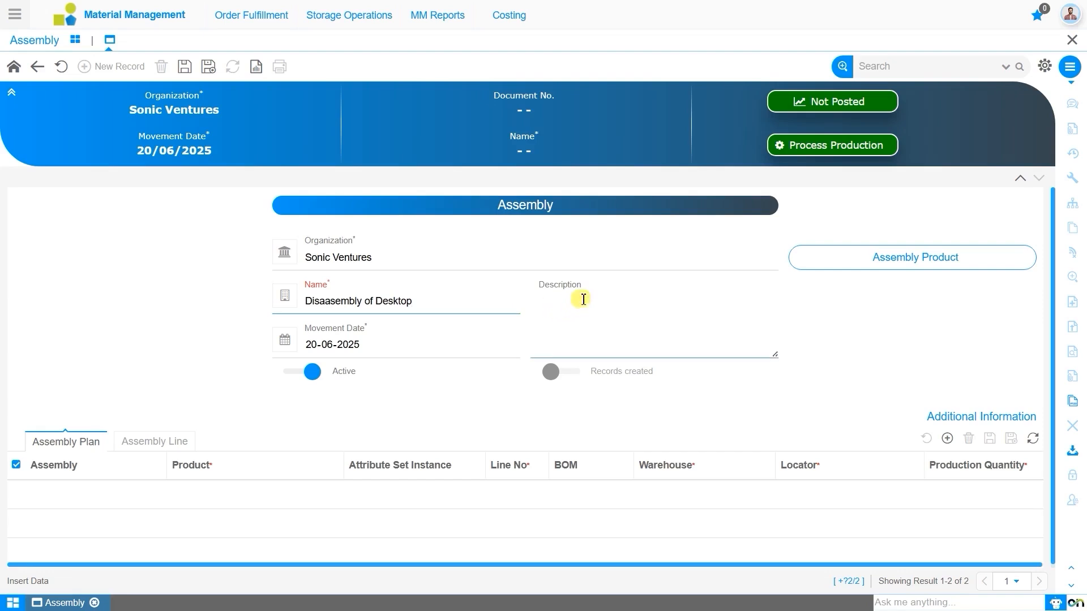
{"action": "left_click", "coordinate": [583, 305]}
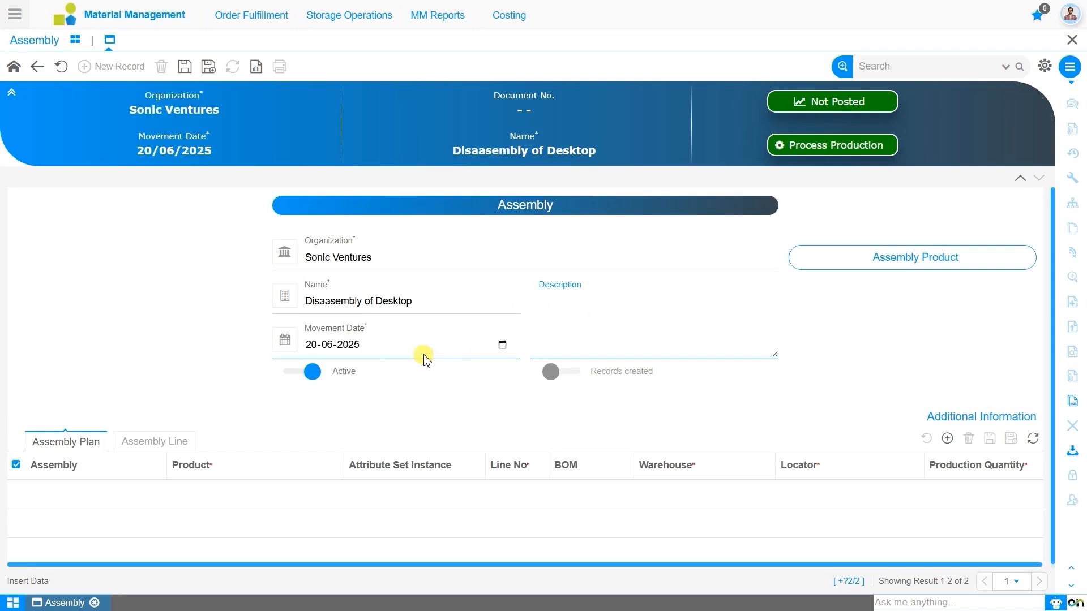
{"action": "left_click", "coordinate": [185, 68]}
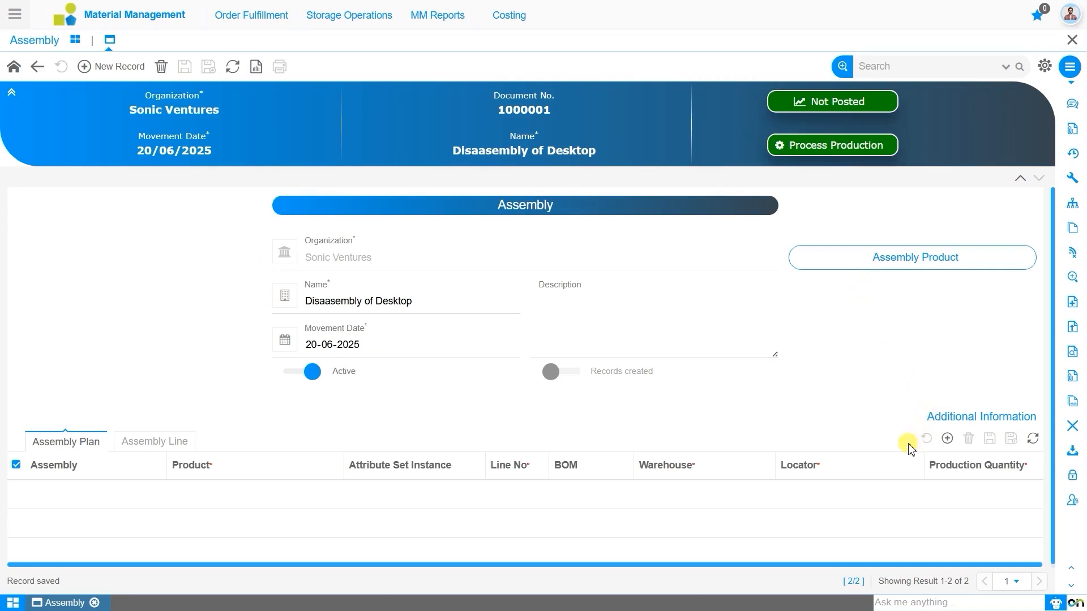
- Add a new assembly product line to the record and select Desktop as its product
{"action": "left_click", "coordinate": [904, 260]}
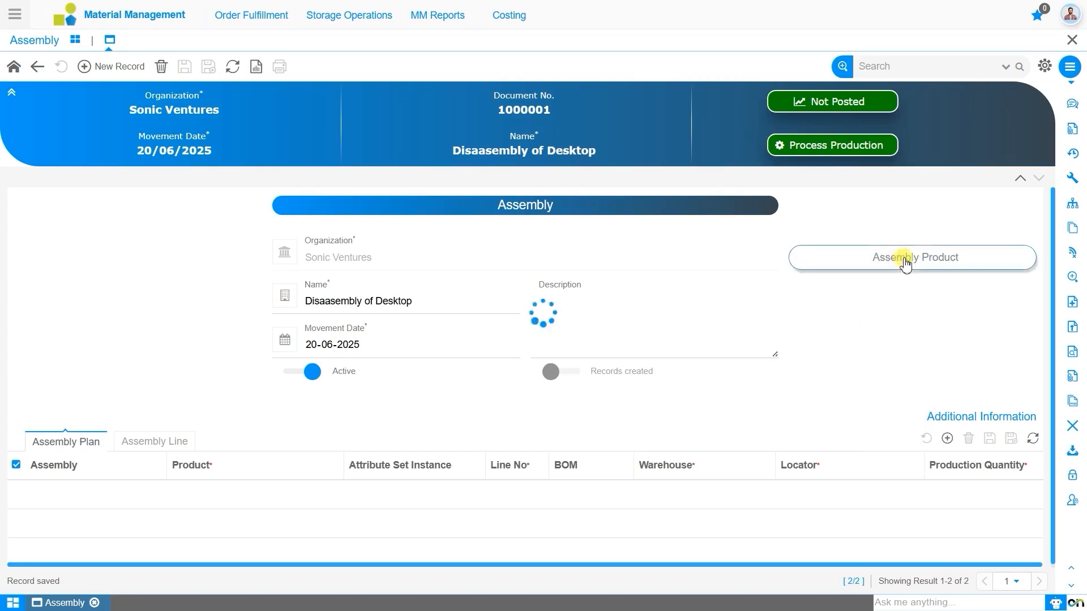
{"action": "left_click", "coordinate": [104, 69]}
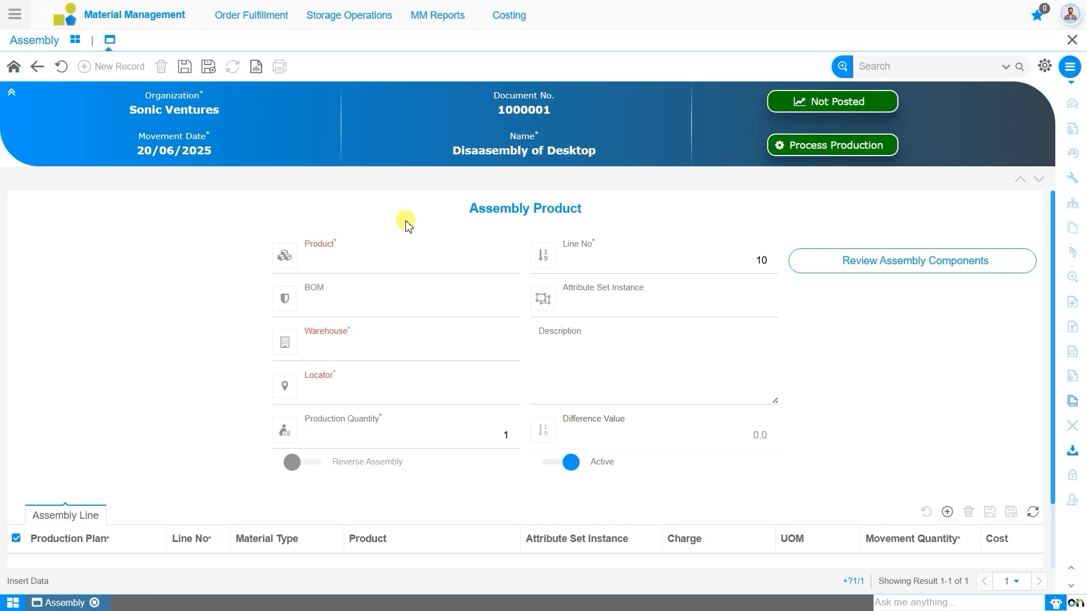
{"action": "left_click", "coordinate": [419, 260]}
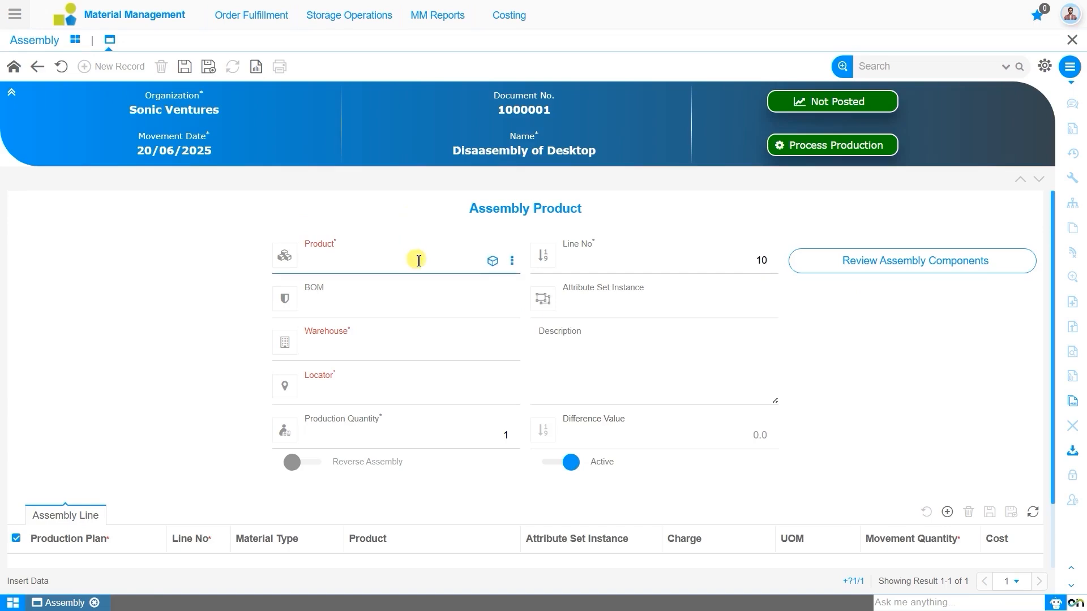
{"action": "type", "text": "des"}
{"action": "left_click", "coordinate": [388, 282]}
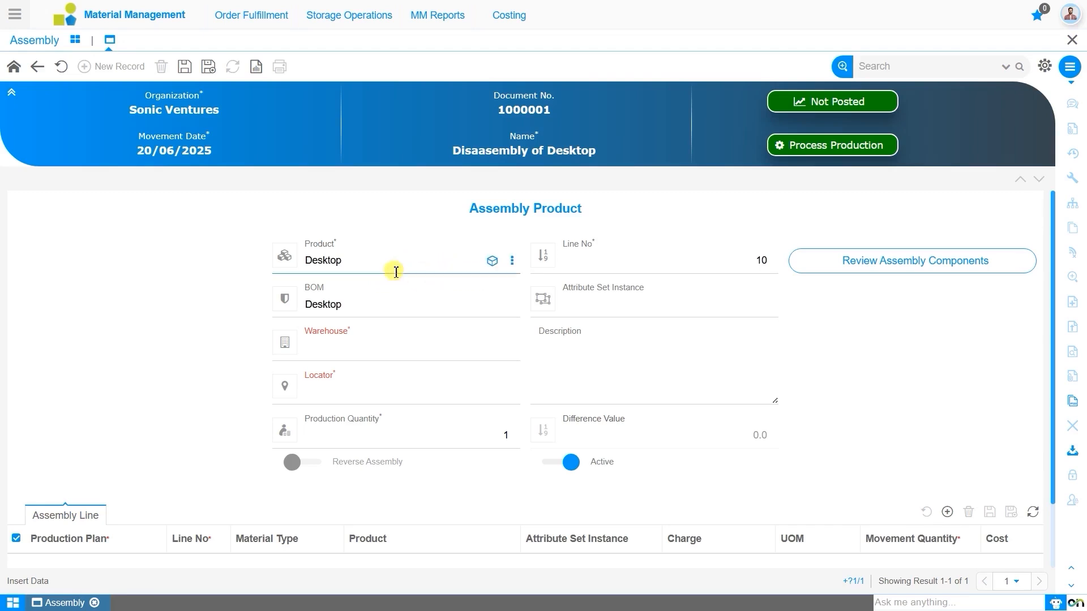
- Examine the component list in the Desktop product's bill of materials in the Product Master
{"action": "left_click", "coordinate": [515, 265]}
{"action": "left_click", "coordinate": [516, 268]}
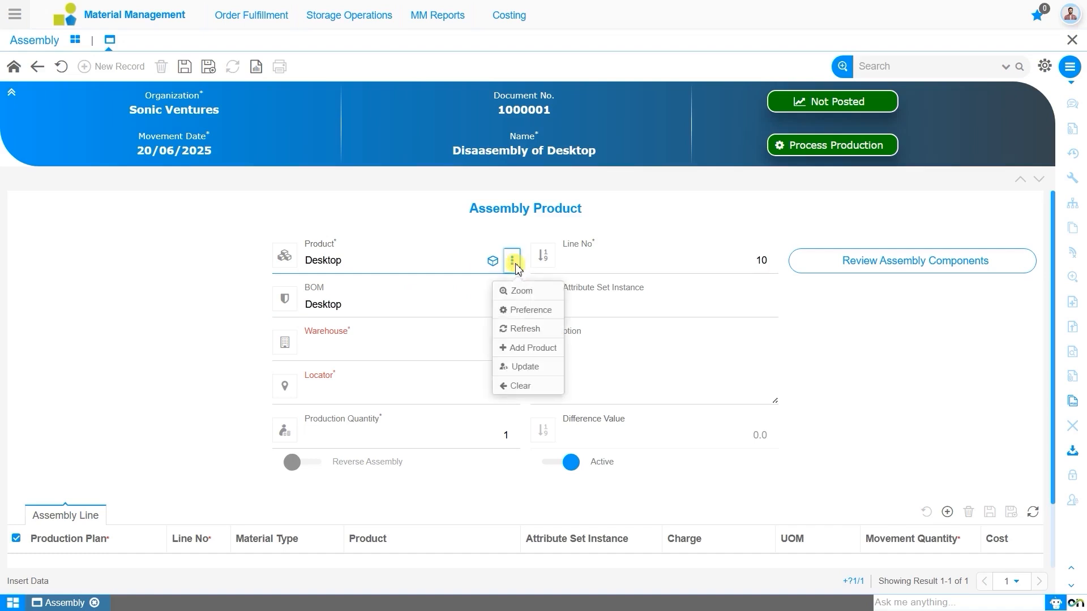
{"action": "left_click", "coordinate": [520, 292]}
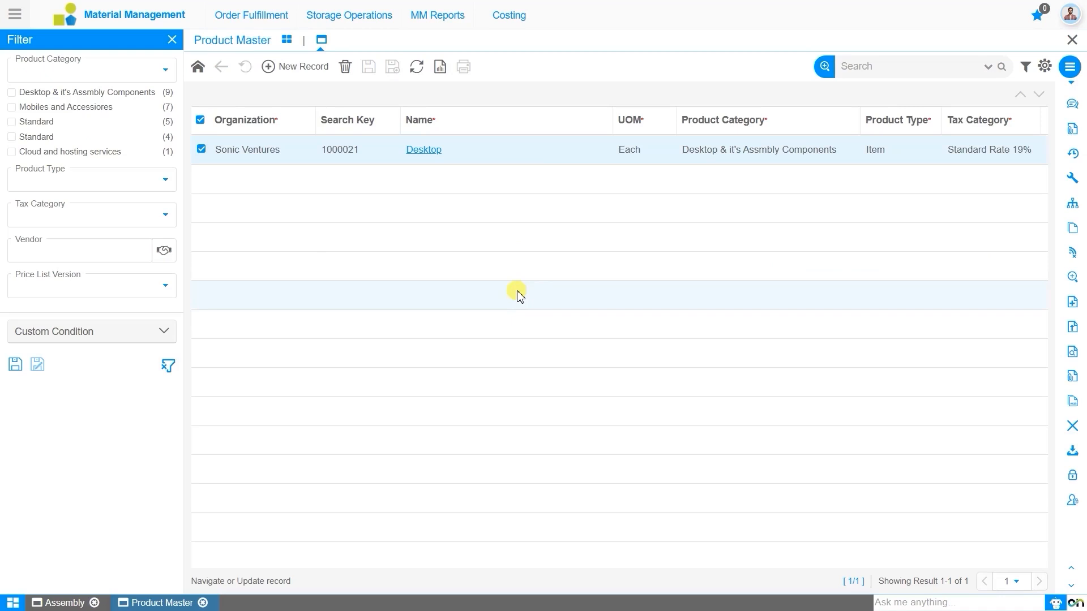
{"action": "left_click", "coordinate": [432, 151]}
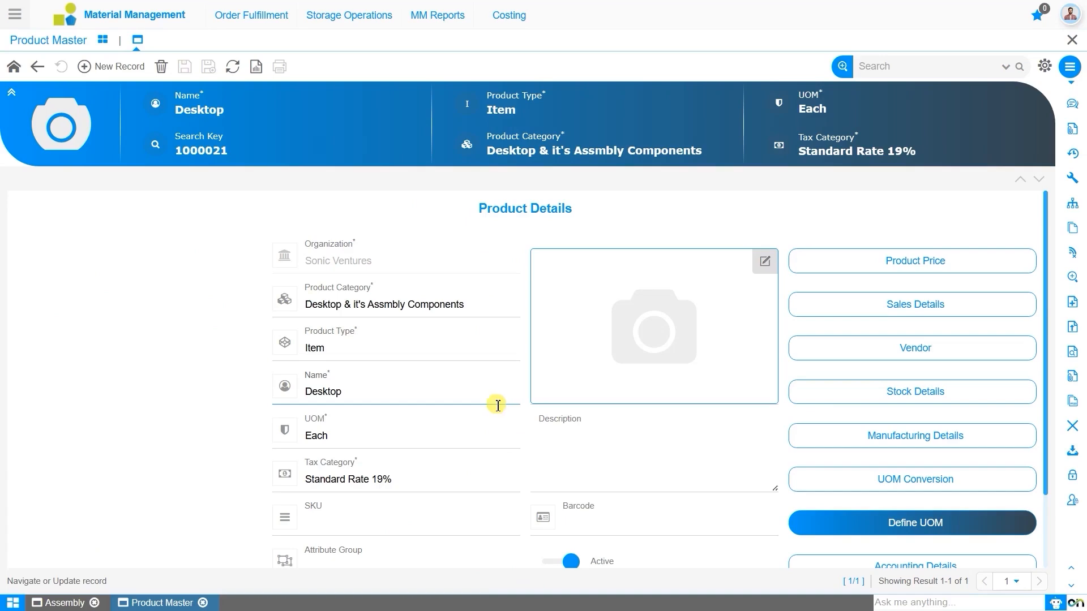
{"action": "left_click", "coordinate": [911, 445]}
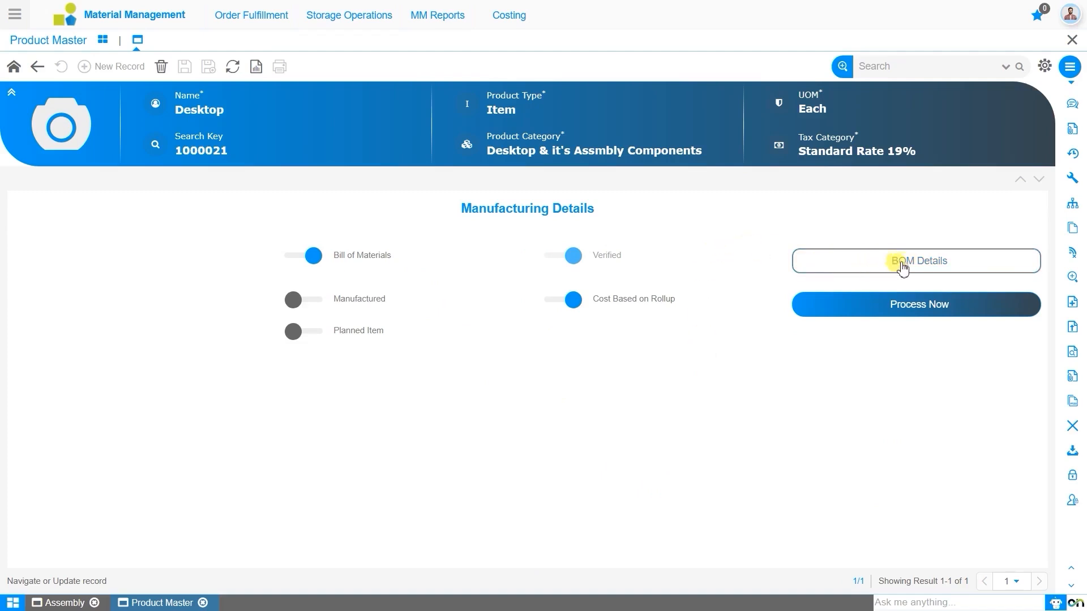
{"action": "left_click", "coordinate": [935, 265]}
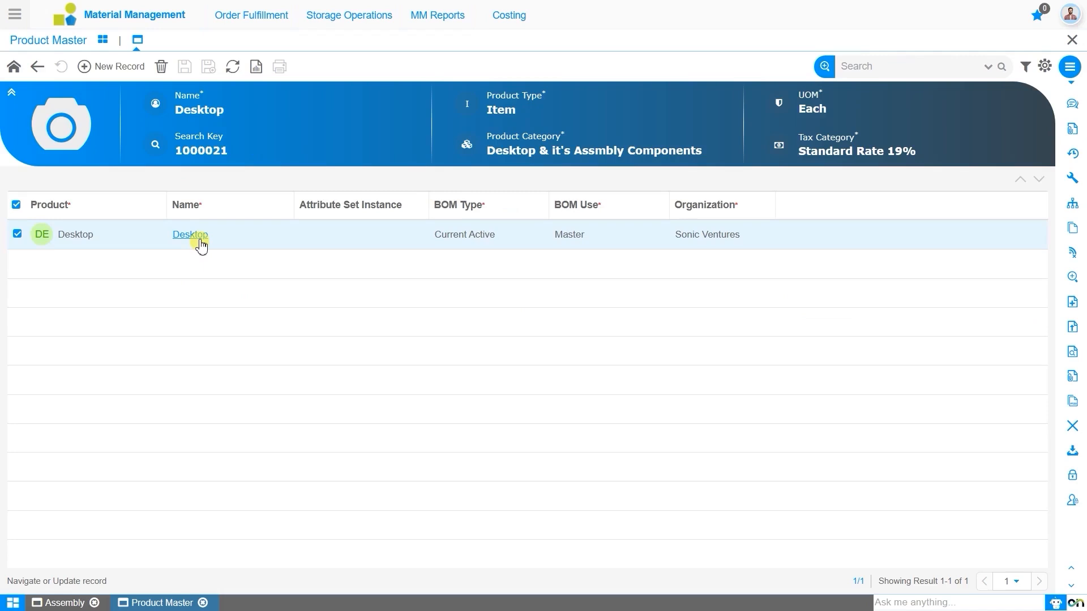
{"action": "left_click", "coordinate": [192, 235]}
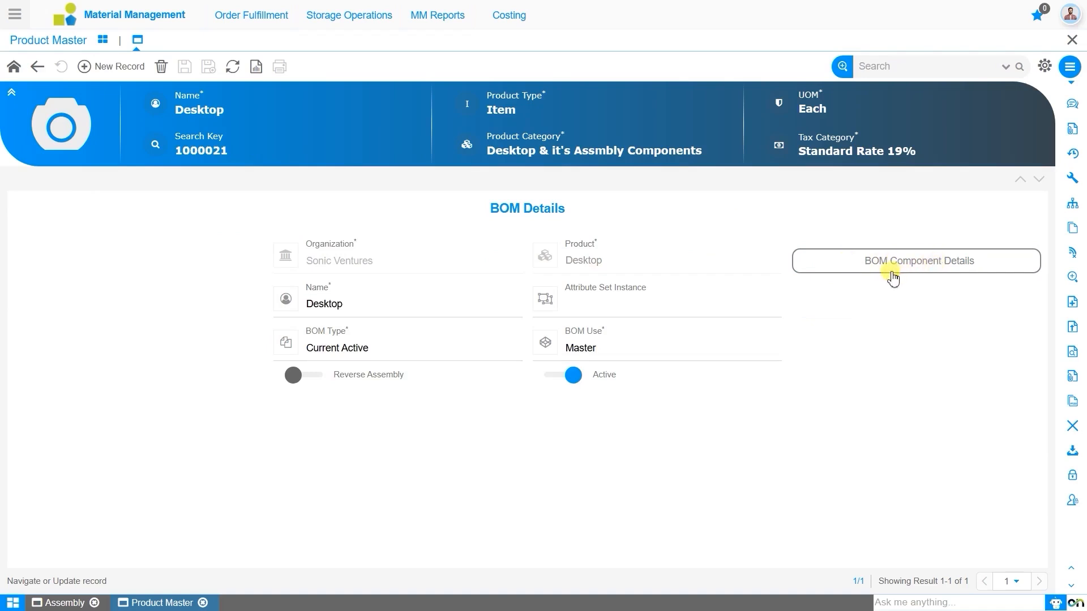
{"action": "left_click", "coordinate": [911, 267]}
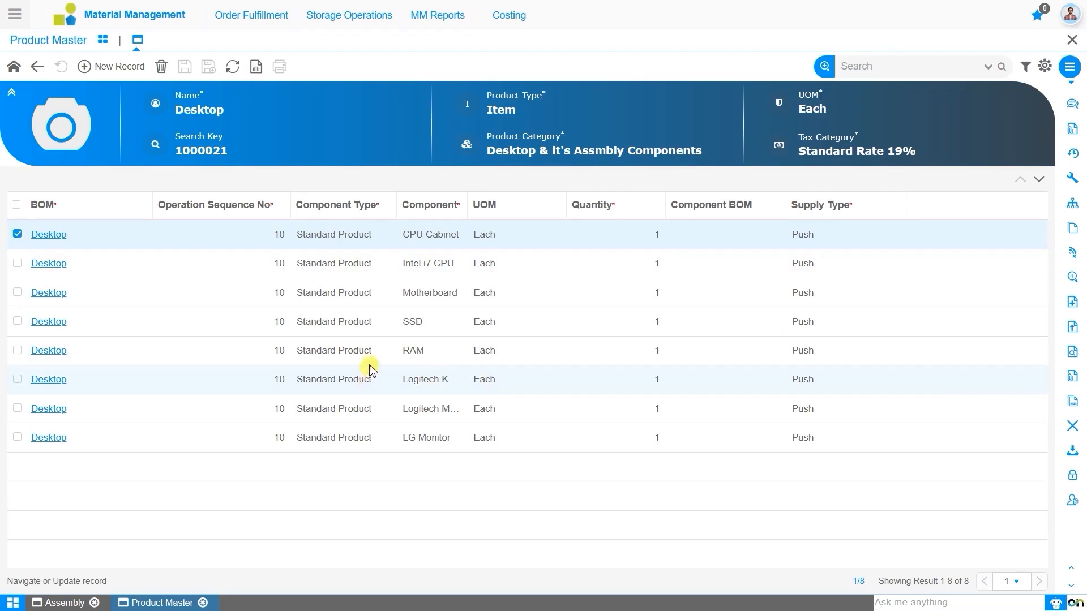
{"action": "left_click", "coordinate": [13, 67]}
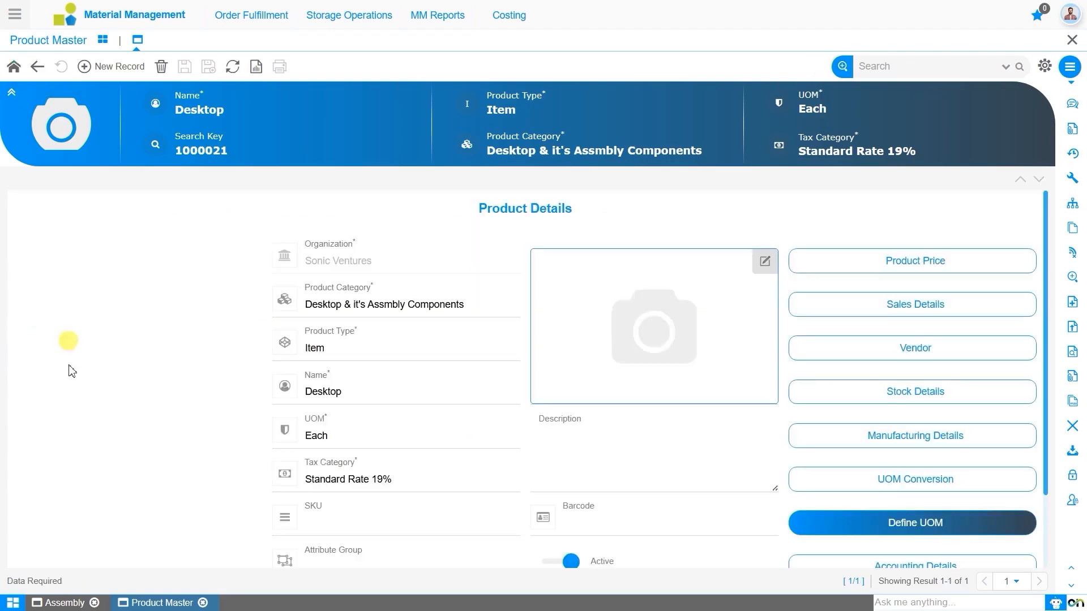
- Back in the assembly record, set the warehouse to Sonic Ventures Warehouse and the locator to Sonic Ventures Warehouse_Sonic Ventures Locator_0*0*0
{"action": "left_click", "coordinate": [60, 604]}
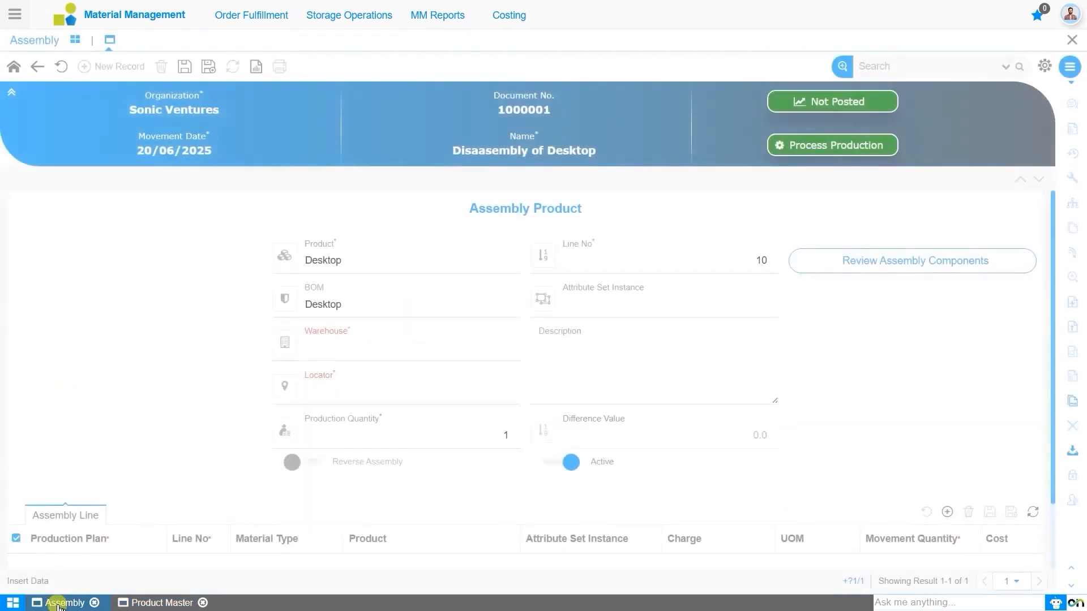
{"action": "left_click", "coordinate": [348, 358]}
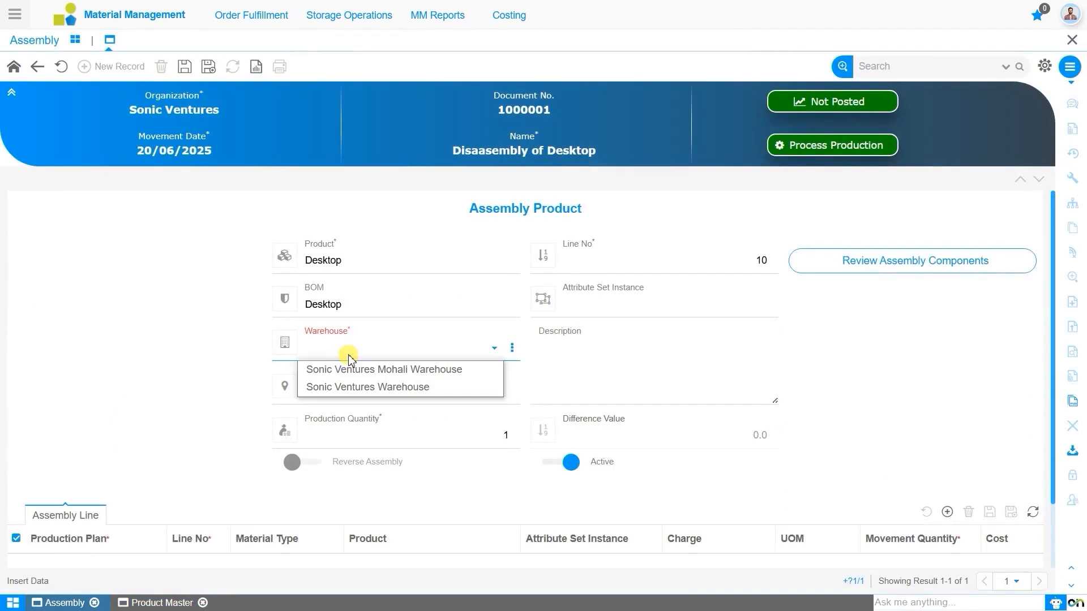
{"action": "left_click", "coordinate": [353, 389]}
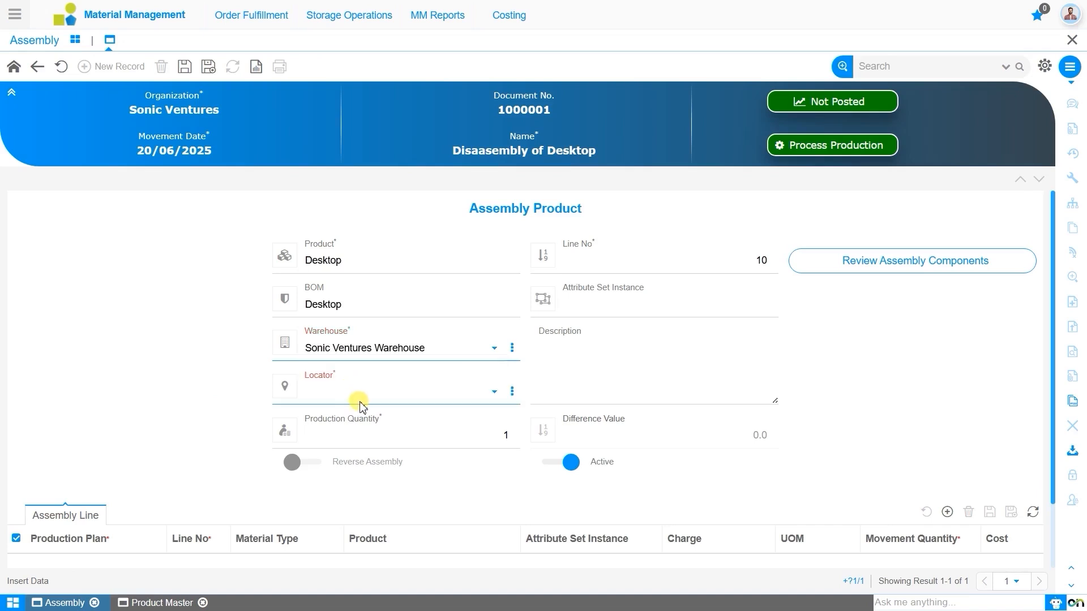
{"action": "left_click", "coordinate": [373, 400]}
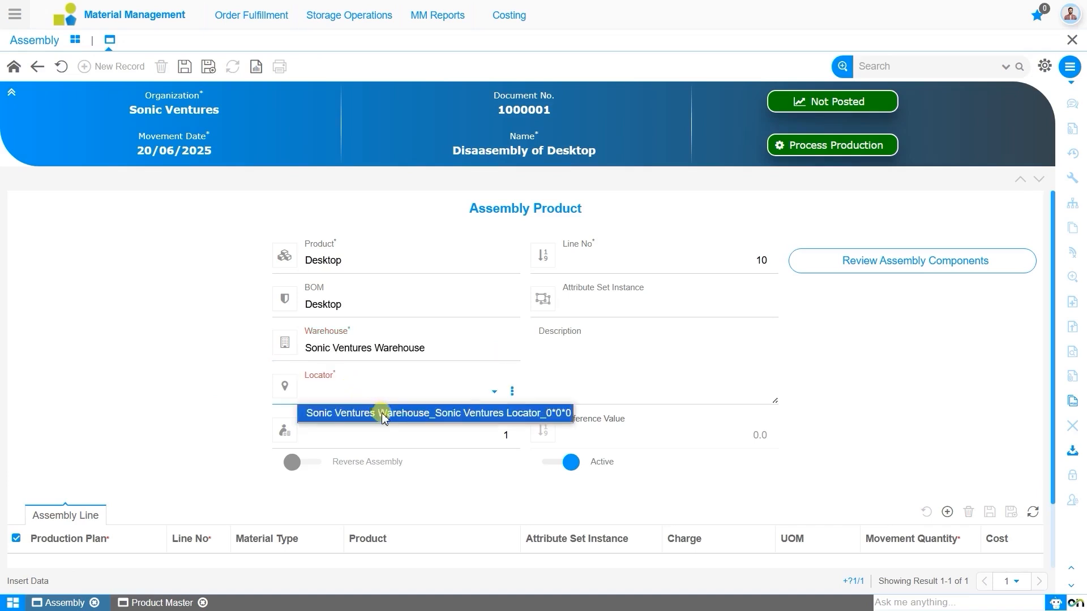
{"action": "left_click", "coordinate": [379, 412]}
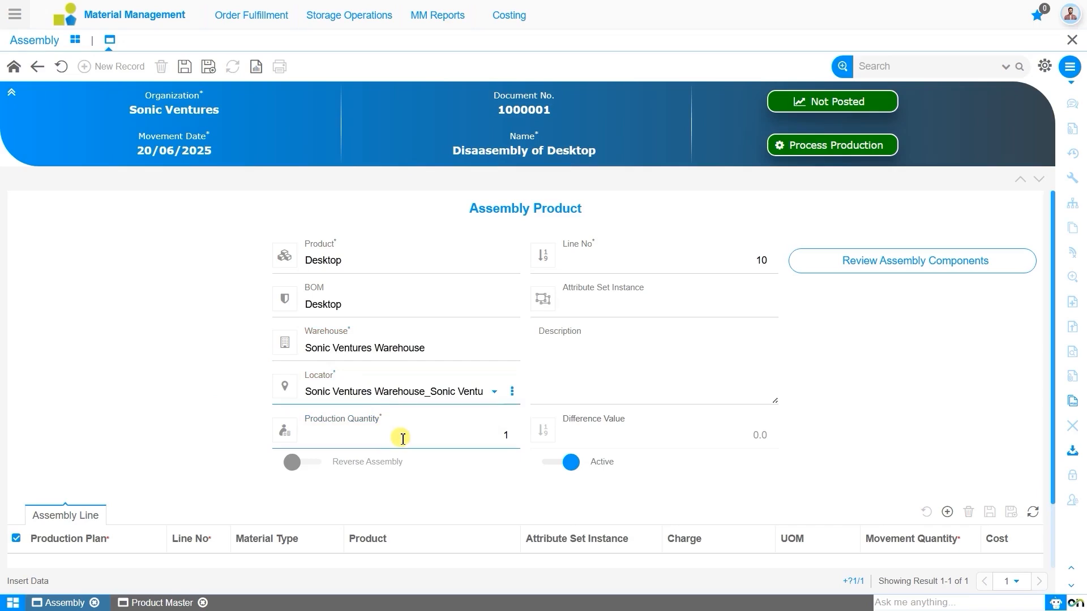
- Set the Desktop line's production quantity to -50 and save the assembly product
{"action": "left_click", "coordinate": [403, 439]}
{"action": "type", "text": "50"}
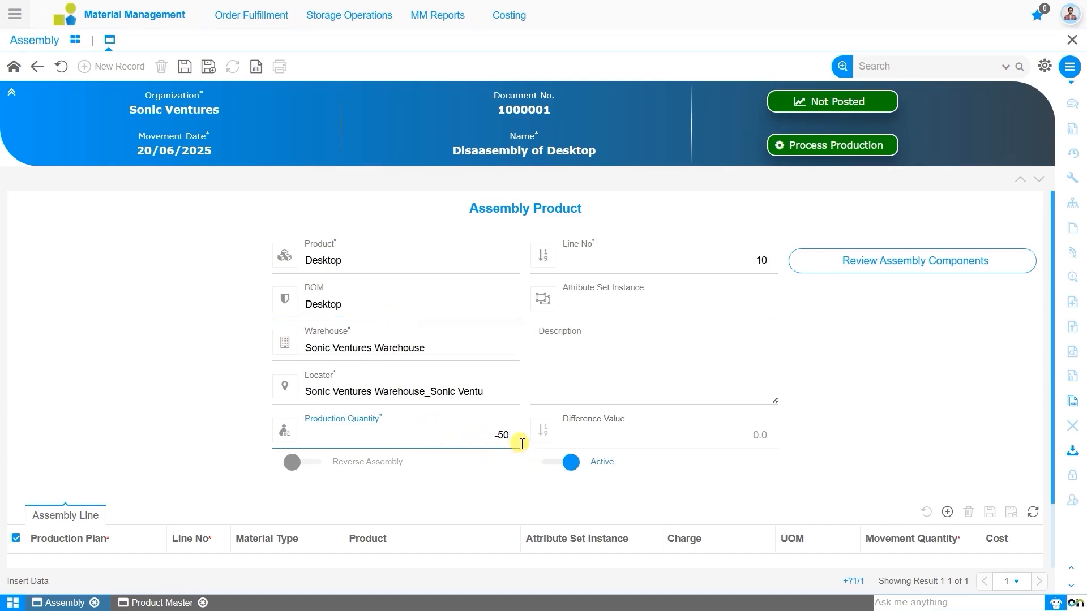
{"action": "left_click", "coordinate": [187, 69]}
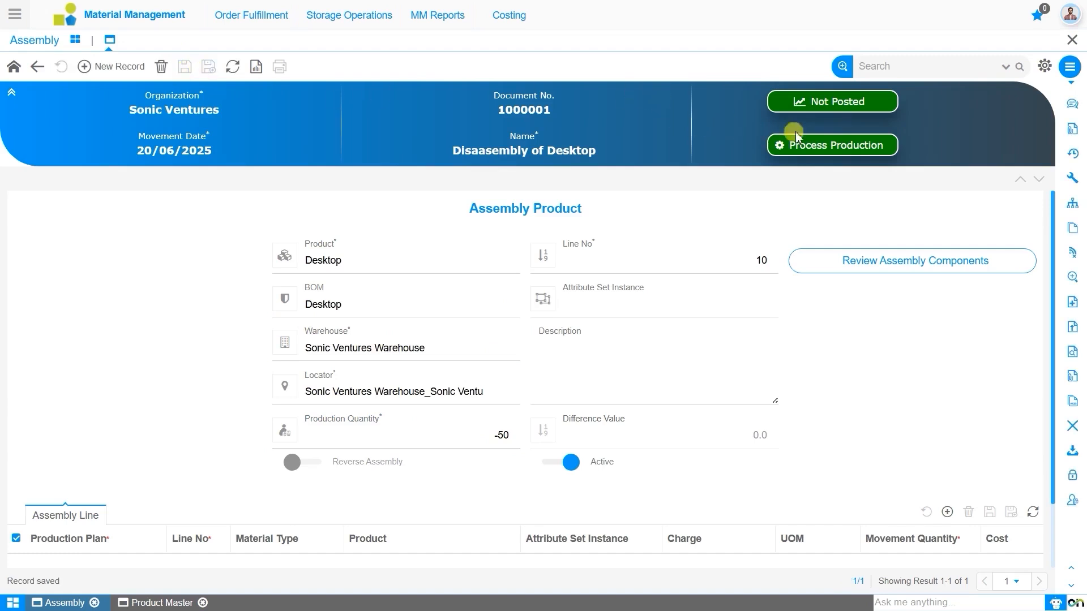
- Process the production with the product quantity required to be in stock, and review the resulting assembly lines
{"action": "left_click", "coordinate": [830, 147]}
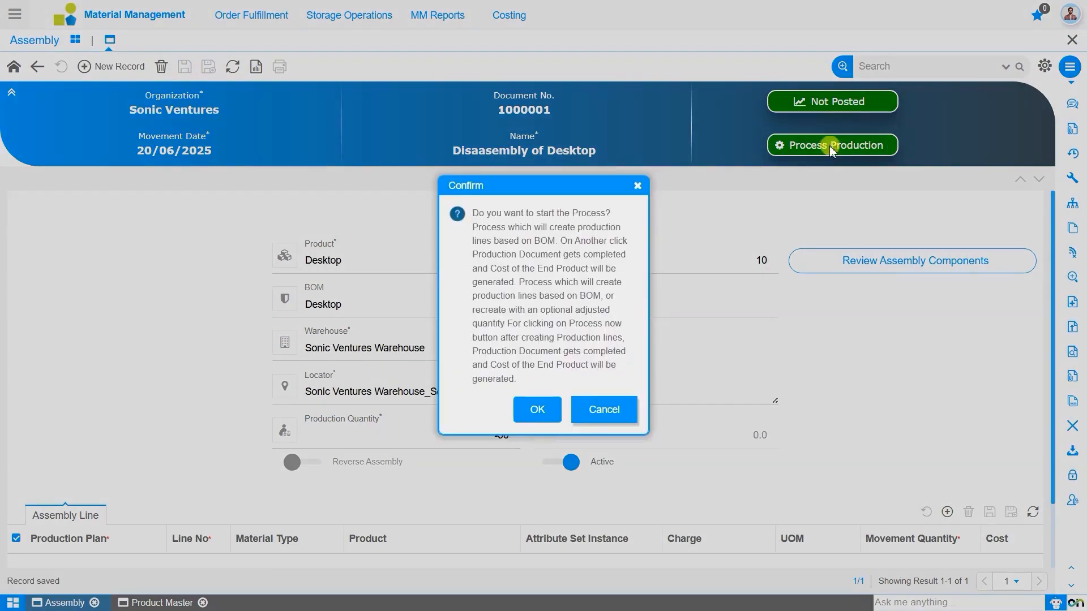
{"action": "left_click", "coordinate": [550, 410]}
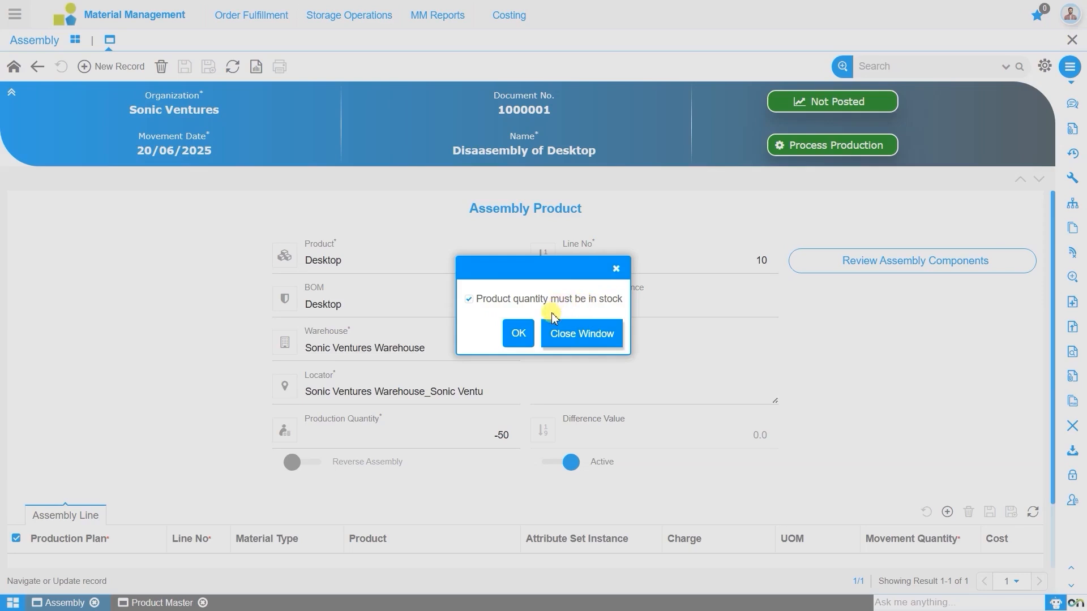
{"action": "left_click", "coordinate": [518, 335]}
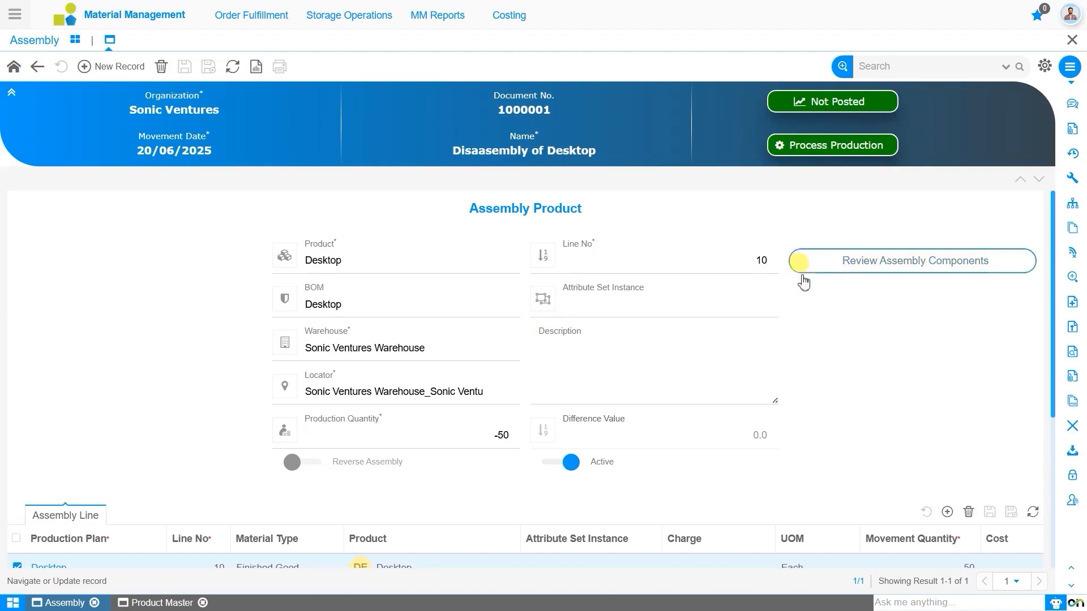
{"action": "scroll", "coordinate": [794, 347], "scroll_direction": "down", "scroll_amount": 4}
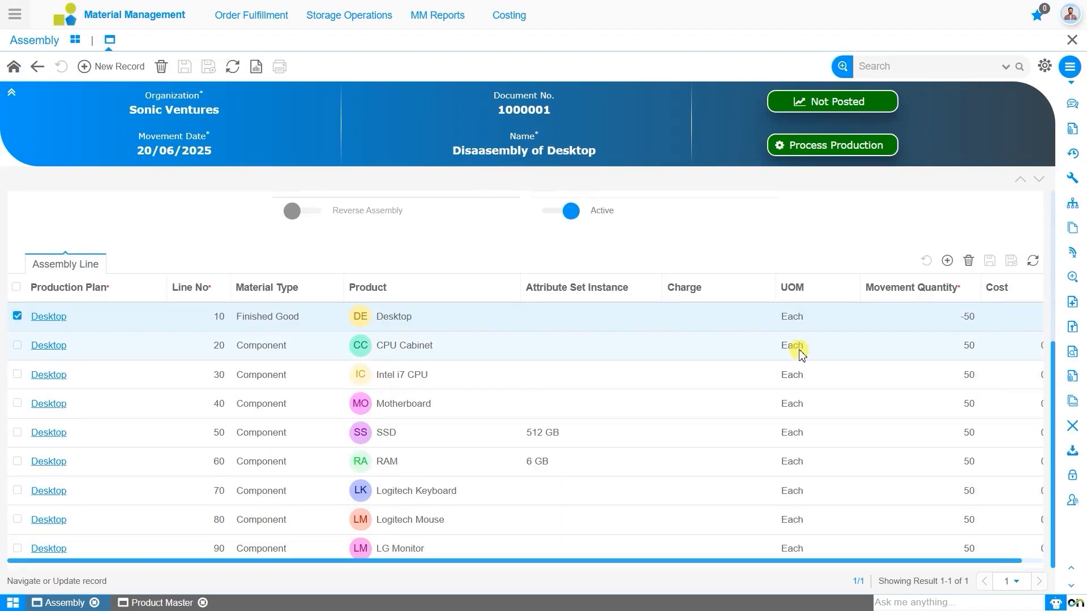
{"action": "scroll", "coordinate": [802, 354], "scroll_direction": "up", "scroll_amount": 4}
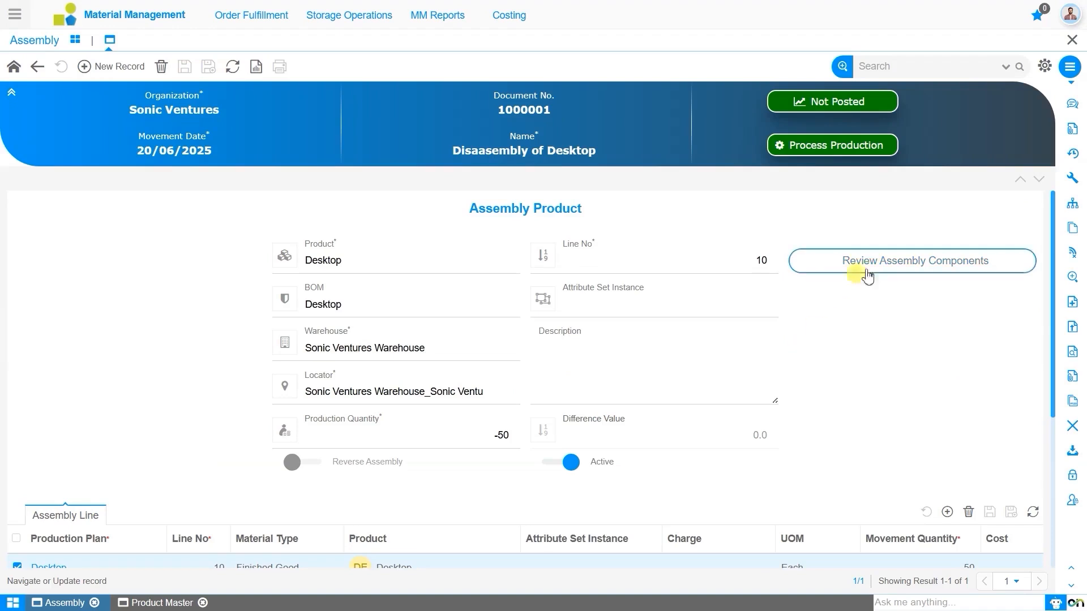
- Check the Desktop's assembly components and process the production again to complete the document, keeping the product quantity required to be in stock
{"action": "left_click", "coordinate": [885, 263]}
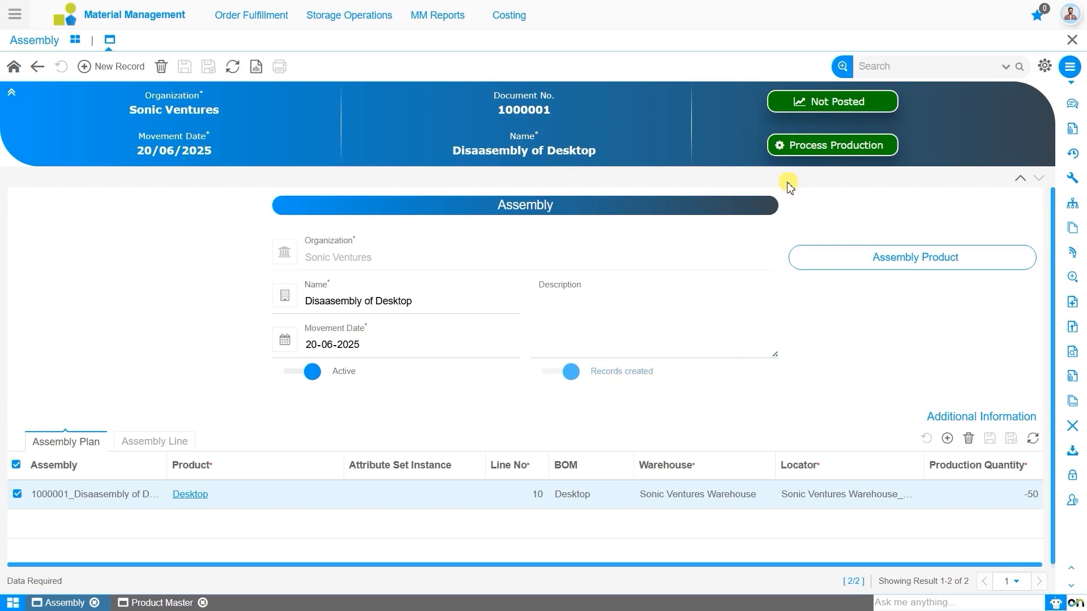
{"action": "left_click", "coordinate": [842, 149]}
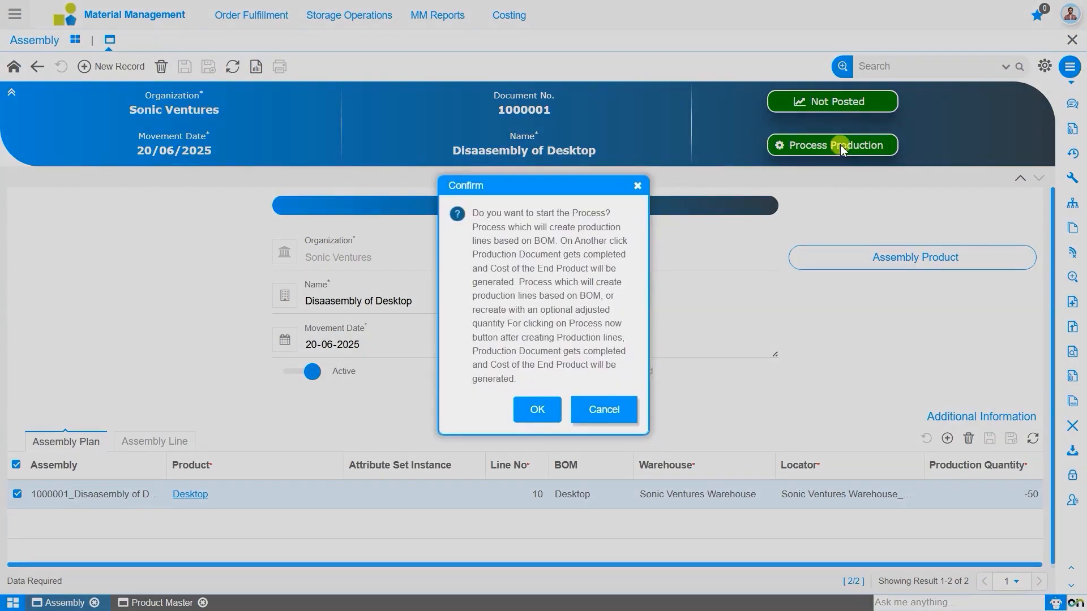
{"action": "left_click", "coordinate": [549, 412]}
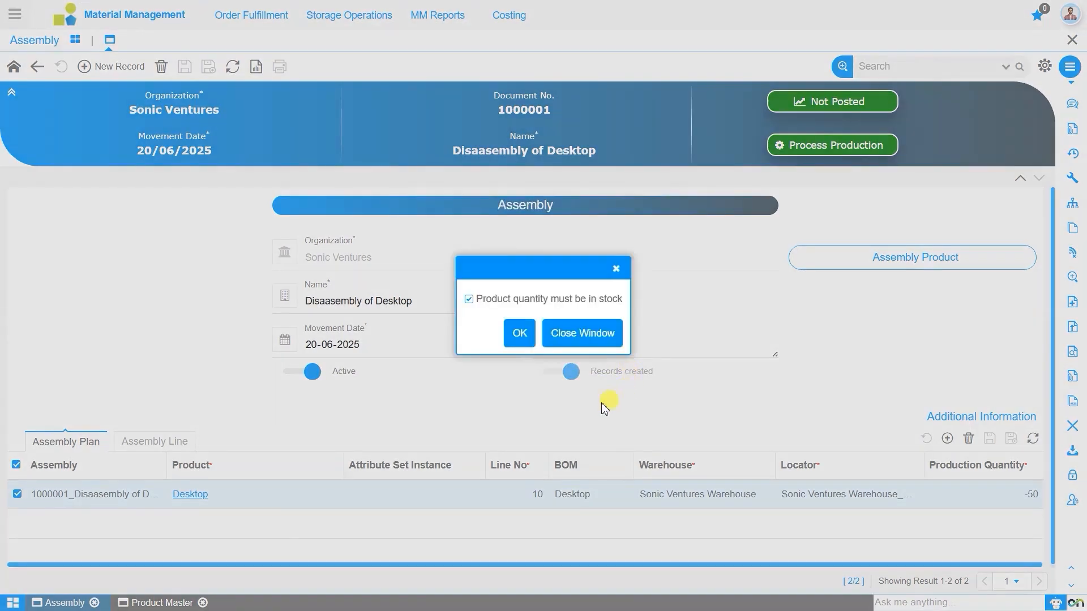
{"action": "left_click", "coordinate": [524, 335]}
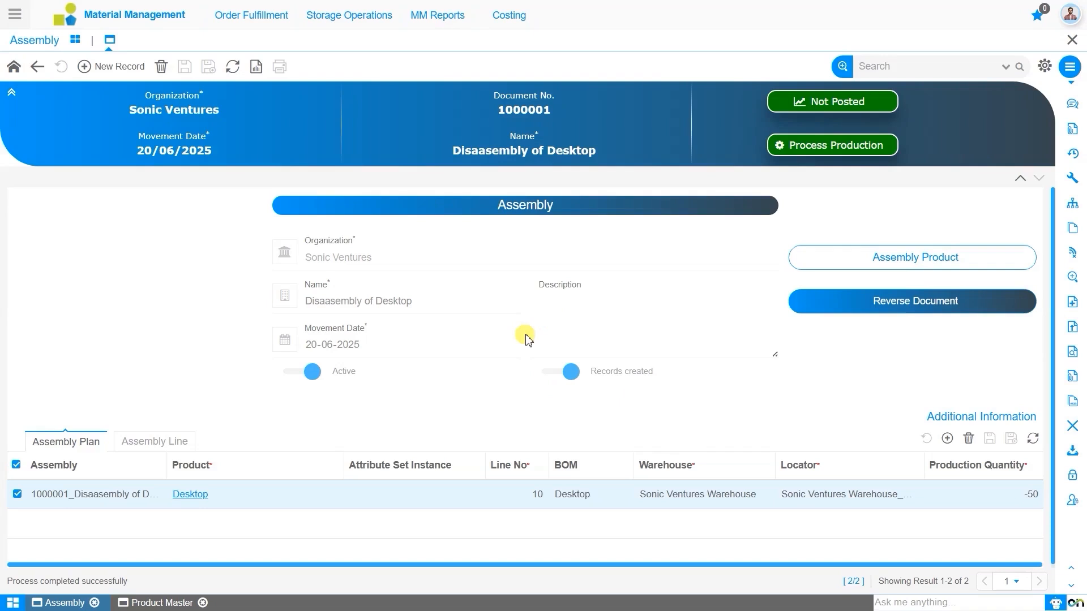
- Examine the movement quantities and costs of the assembly lines under the Desktop assembly product
{"action": "left_click", "coordinate": [851, 261]}
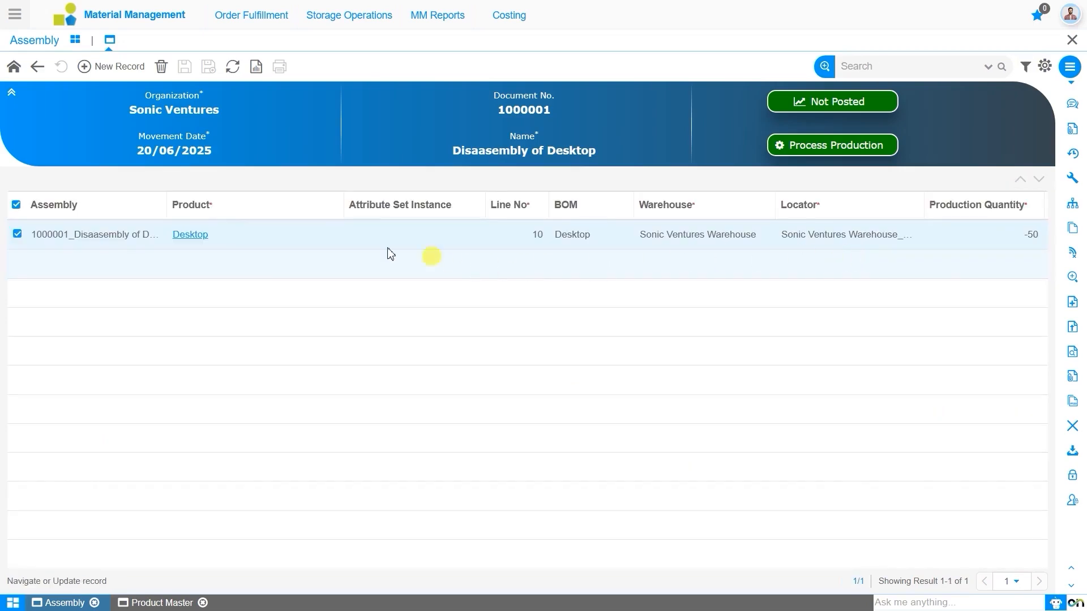
{"action": "left_click", "coordinate": [181, 235]}
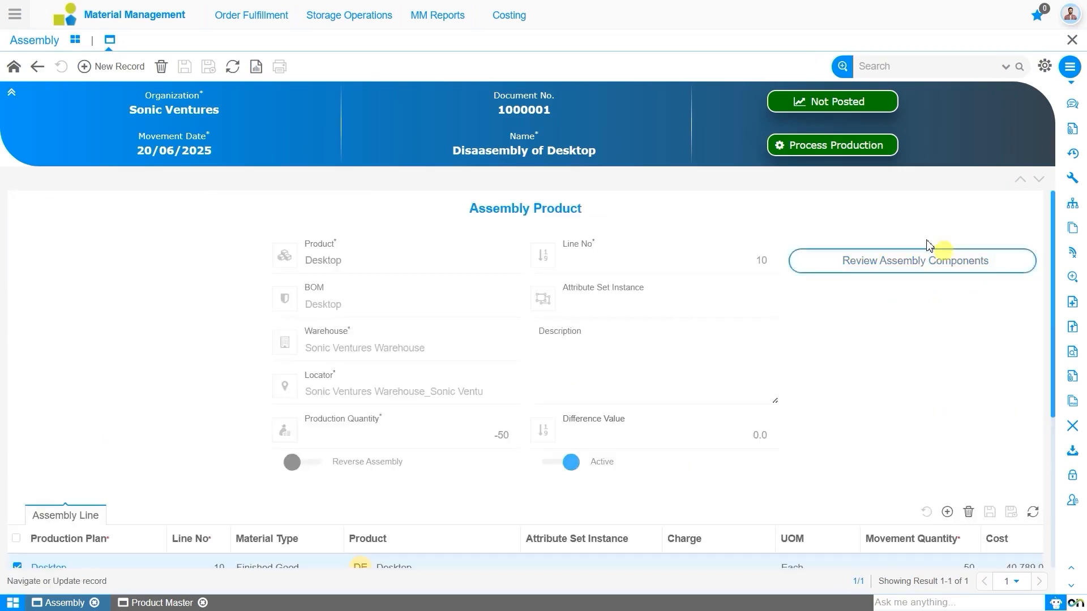
{"action": "left_click", "coordinate": [928, 273]}
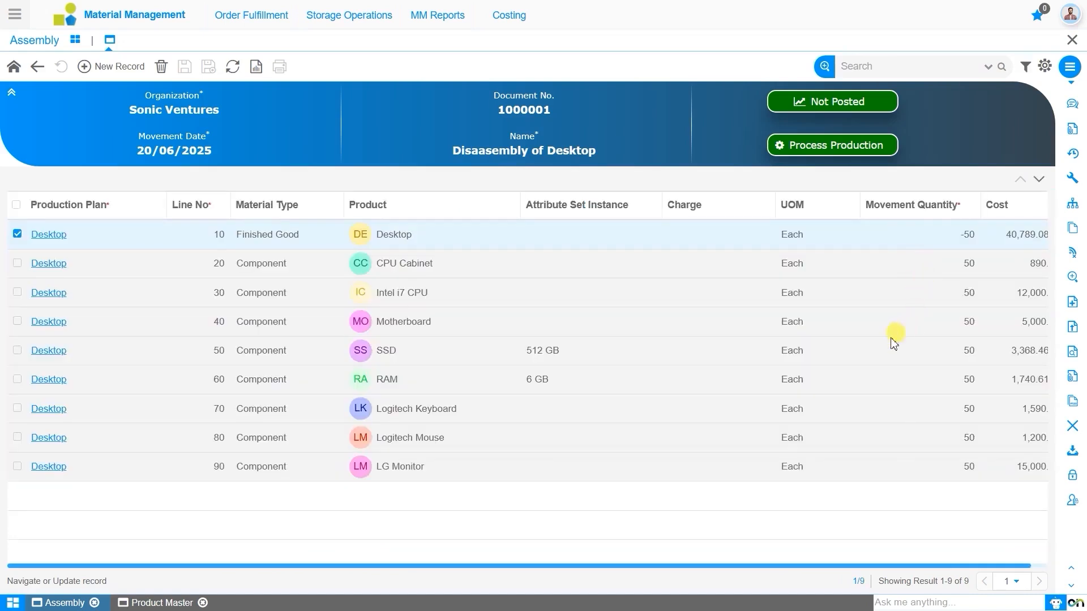
{"action": "left_click_drag", "start_coordinate": [606, 563], "coordinate": [724, 560]}
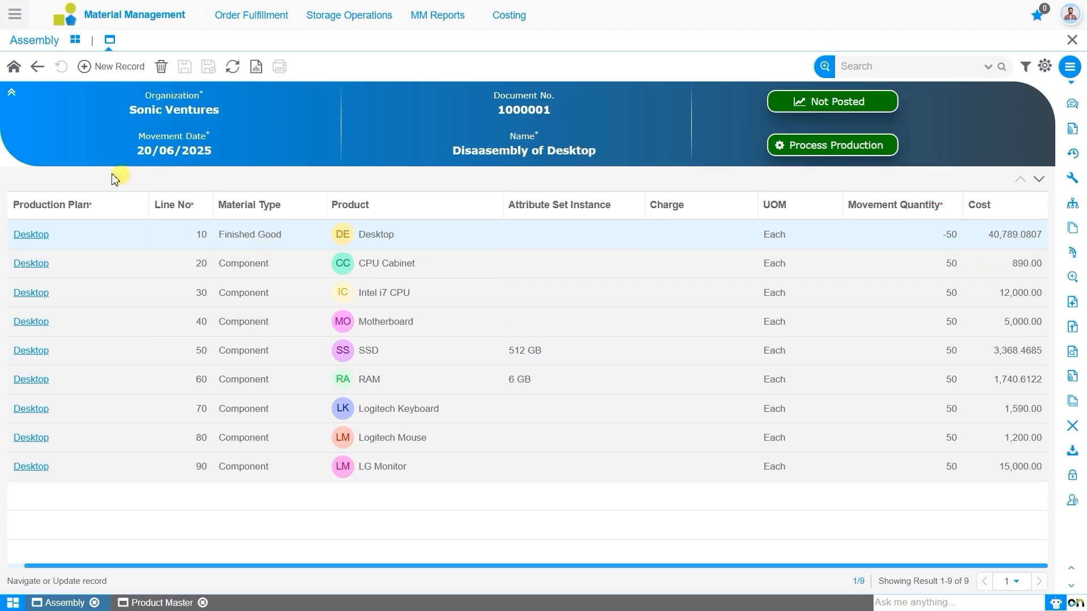
- Return to the main assembly record and post the disassembly document to create its accounting entries
{"action": "left_click", "coordinate": [13, 68]}
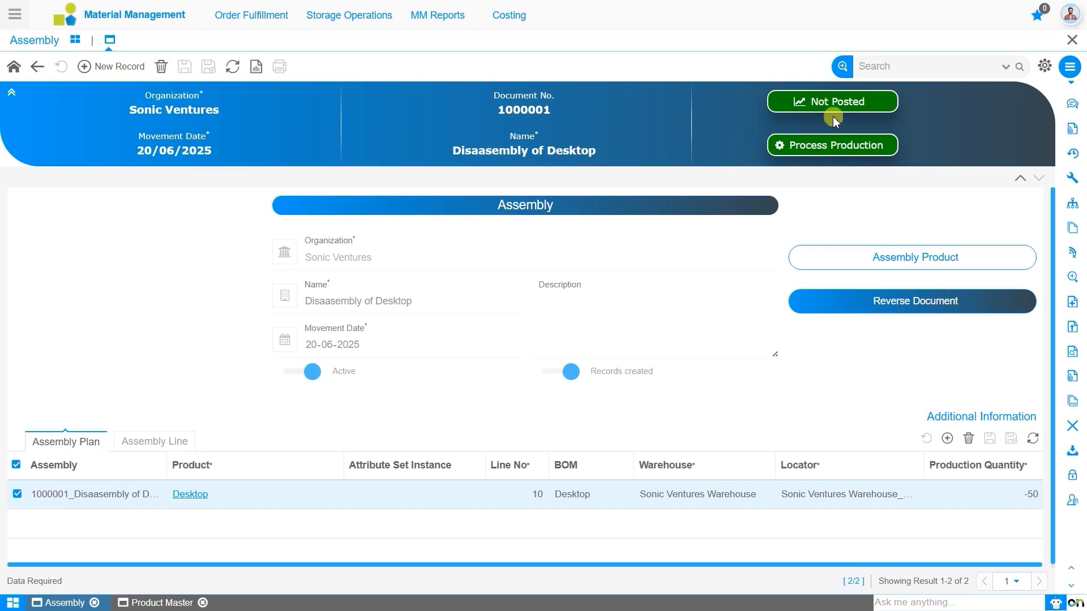
{"action": "left_click", "coordinate": [821, 101]}
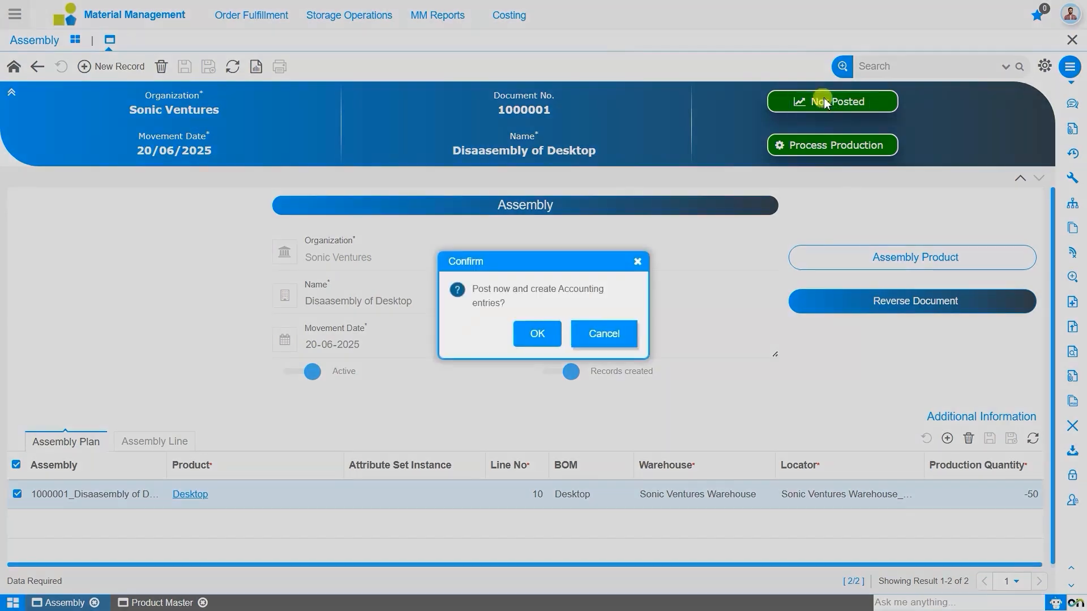
{"action": "left_click", "coordinate": [556, 336]}
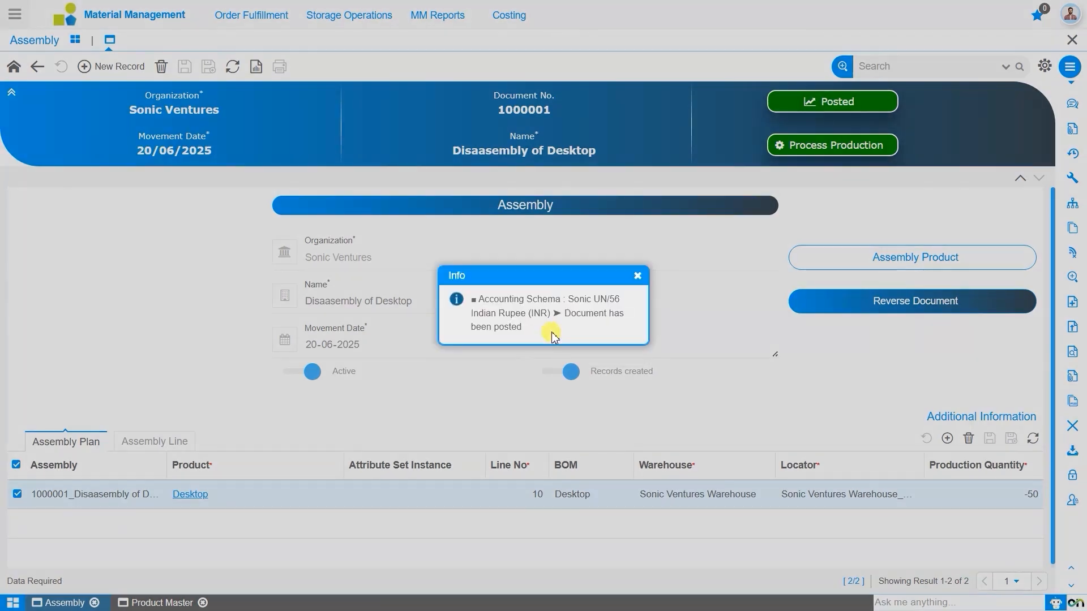
{"action": "left_click", "coordinate": [638, 277]}
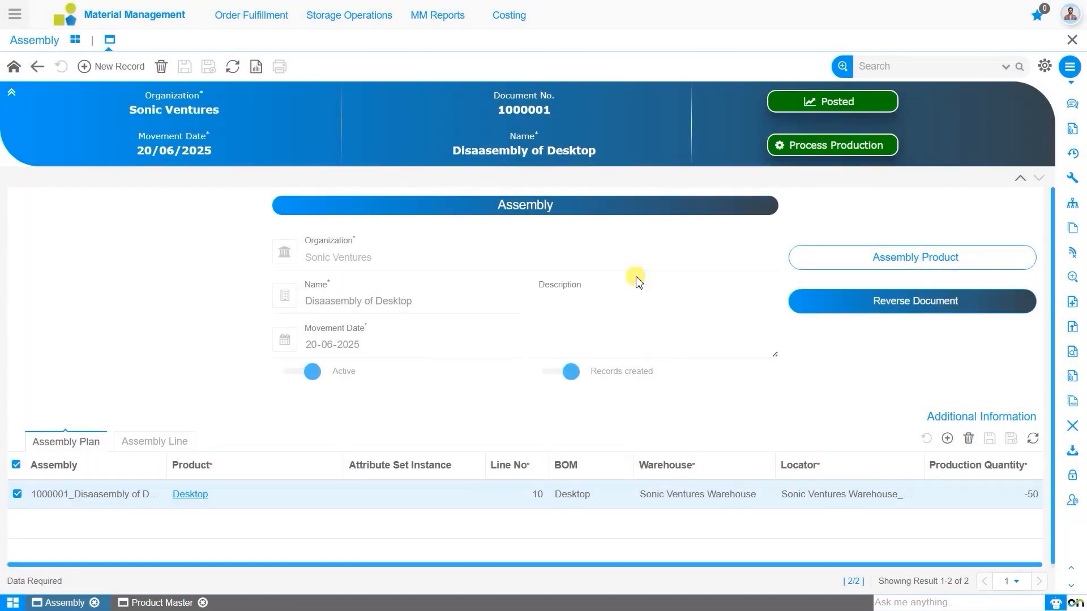